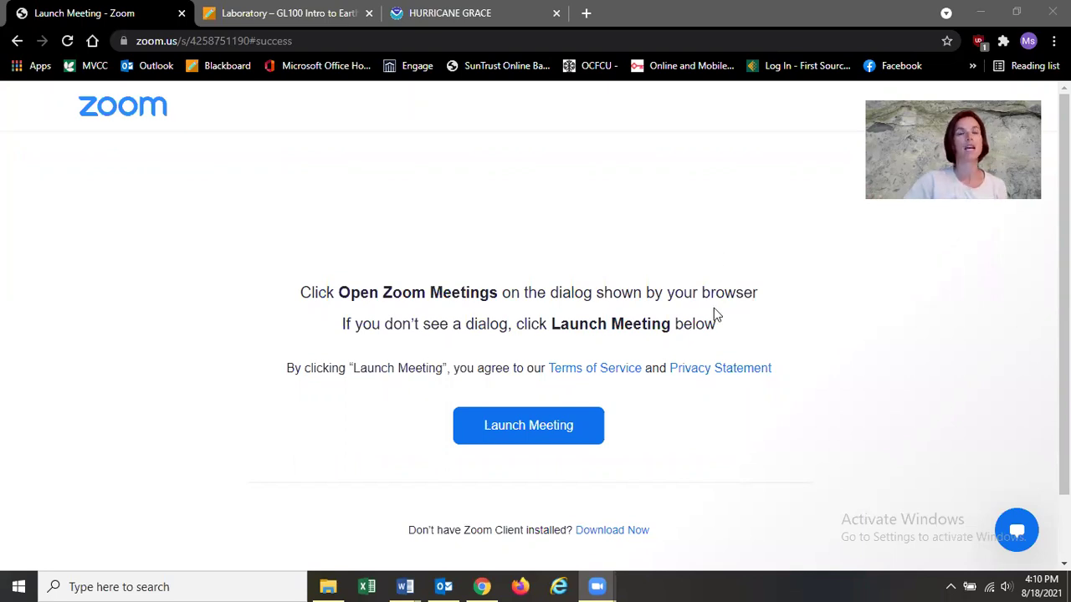
Open the Hurricane Tracker folder on Blackboard's Laboratory page, then bring up the Hurricane Tracker Lab document in Word
click(319, 19)
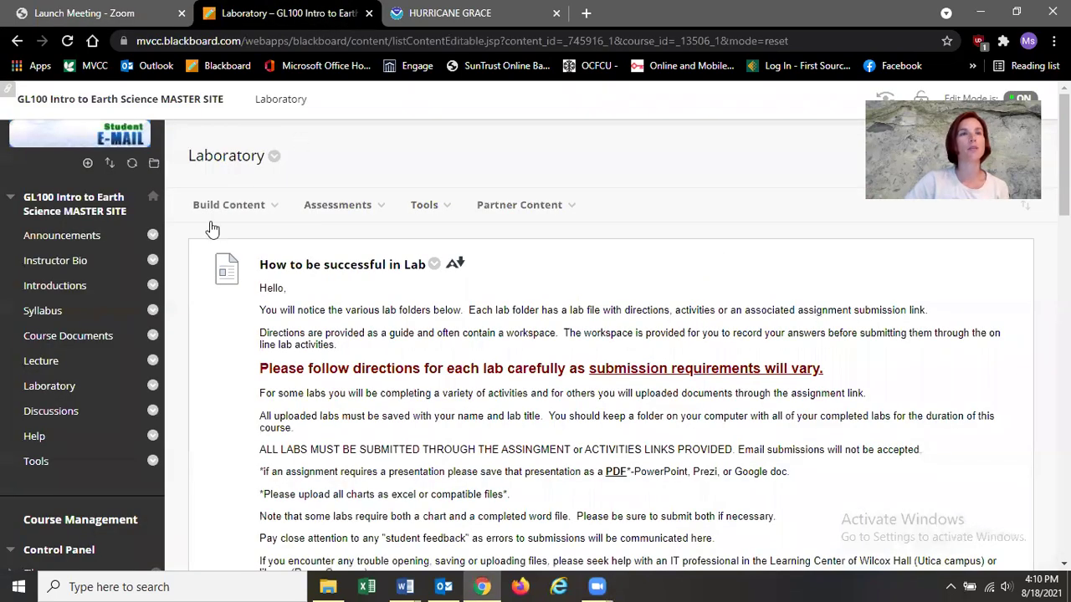
scroll(339, 325, down, 7)
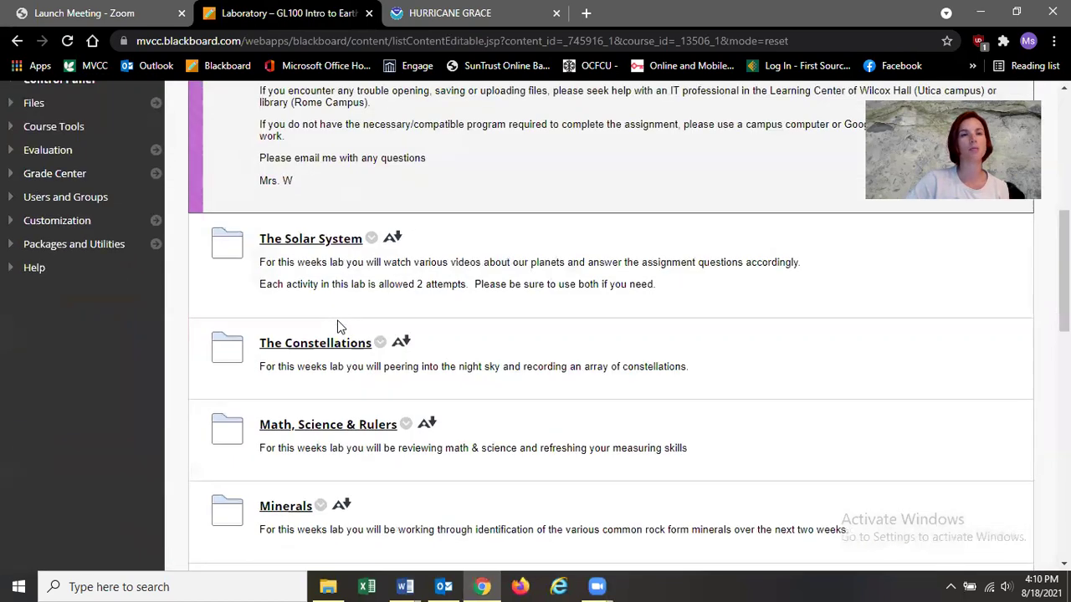
scroll(339, 327, down, 8)
scroll(339, 327, down, 3)
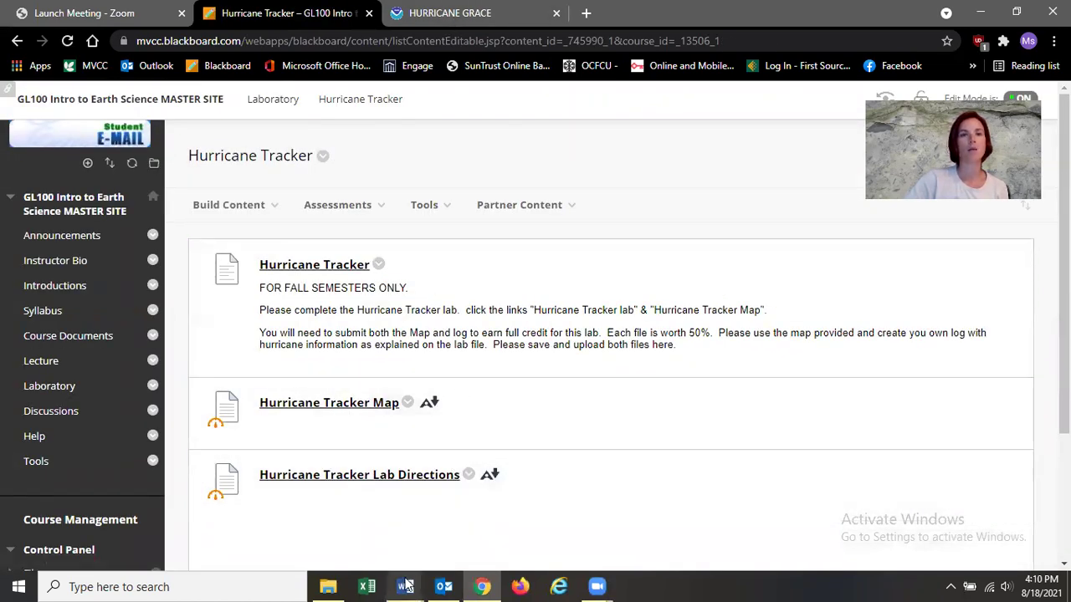
mouse_move(405, 586)
click(488, 514)
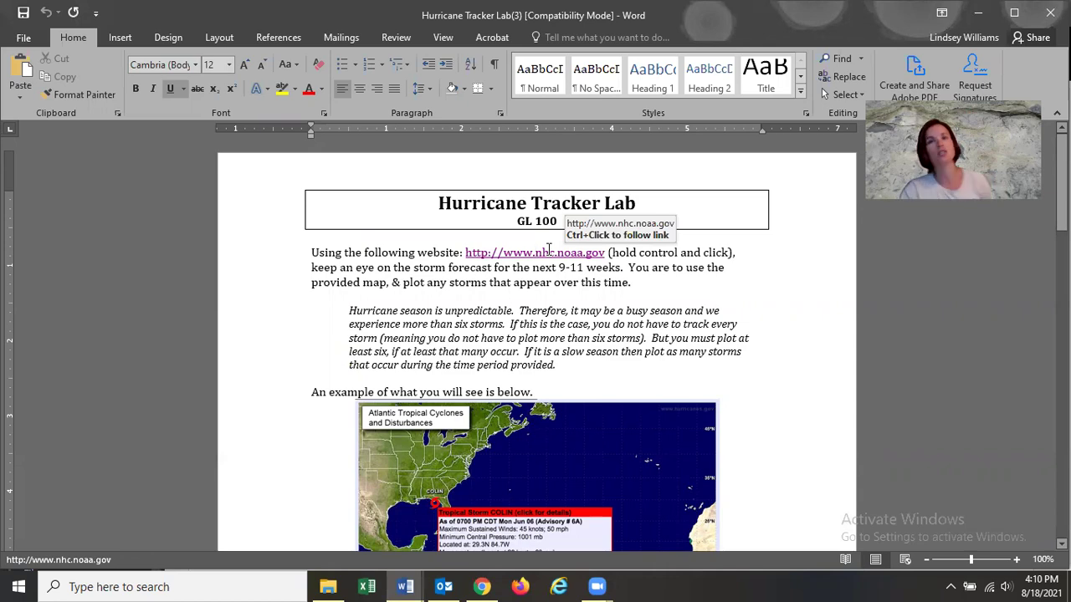
Scroll the lab handout past the example storm maps to the page 2 Directions section
scroll(586, 318, down, 4)
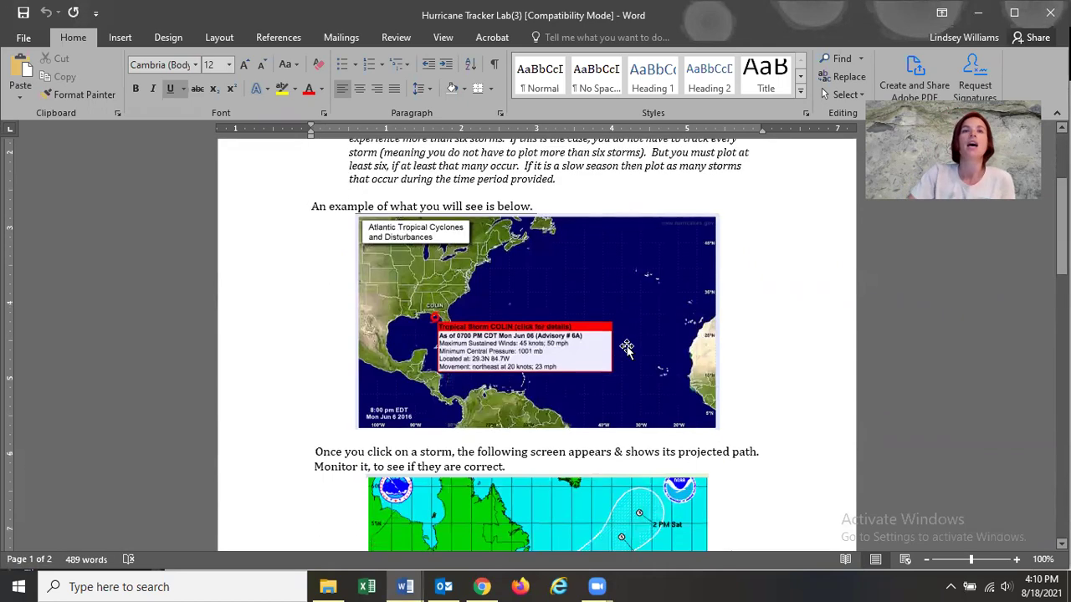
scroll(619, 334, down, 3)
scroll(643, 345, down, 6)
scroll(644, 346, down, 4)
scroll(642, 352, down, 2)
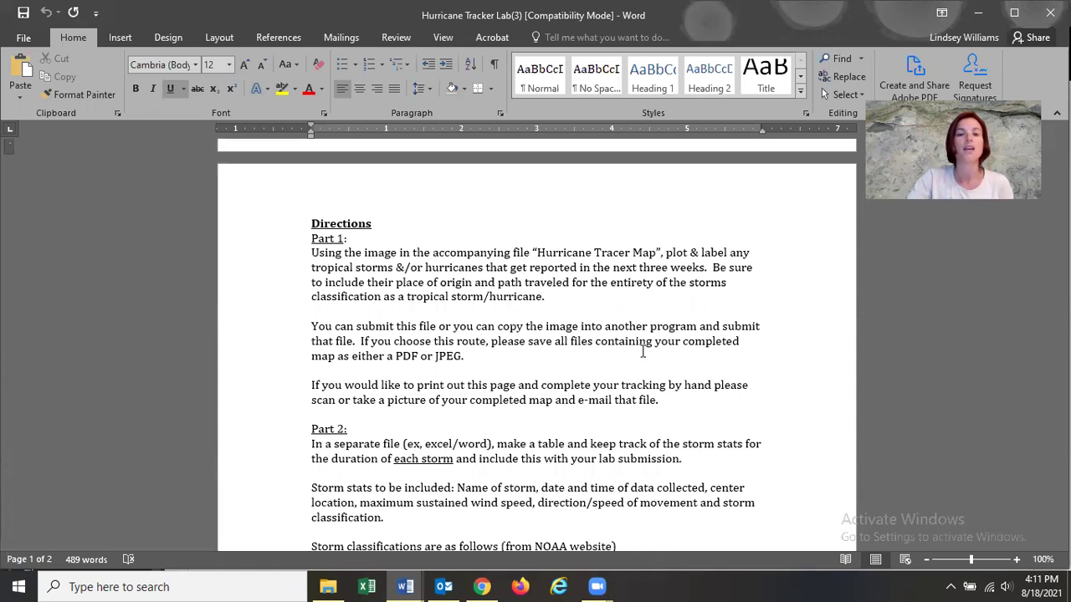
scroll(435, 433, down, 1)
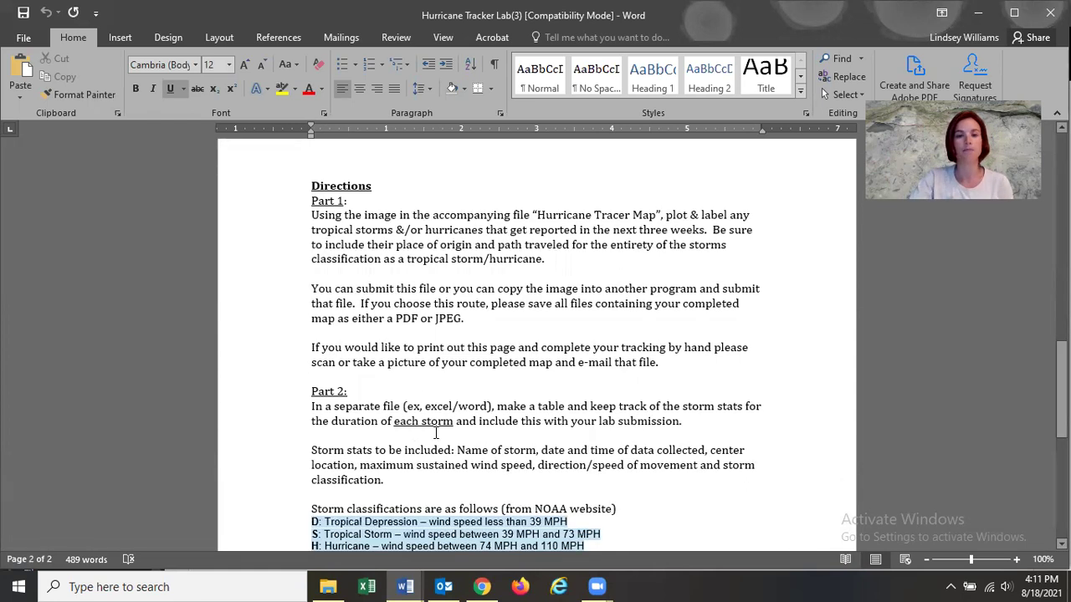
scroll(435, 432, down, 2)
scroll(400, 304, up, 2)
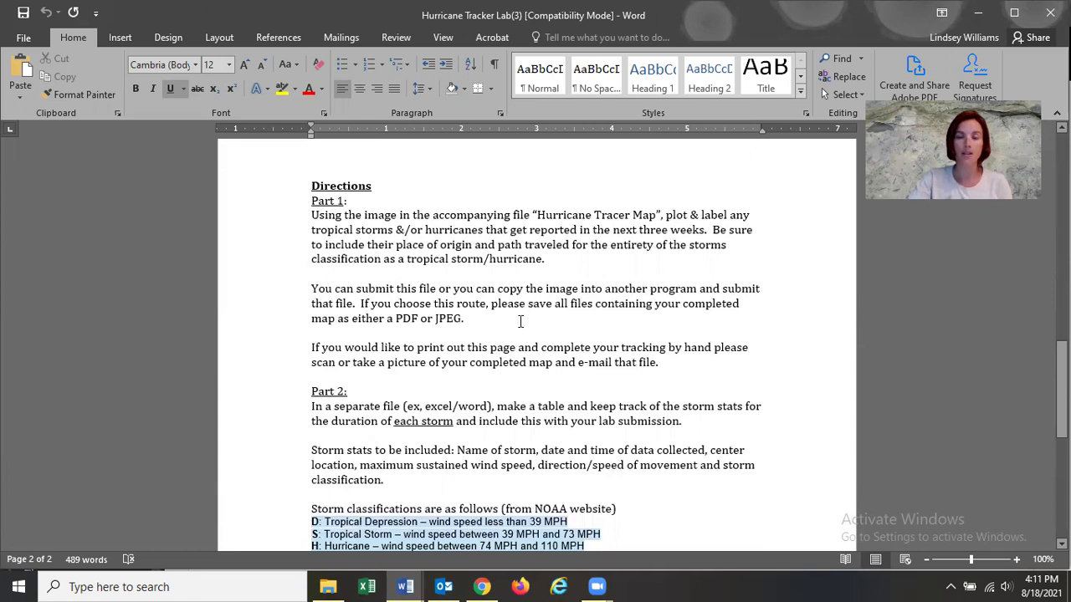
scroll(470, 318, down, 2)
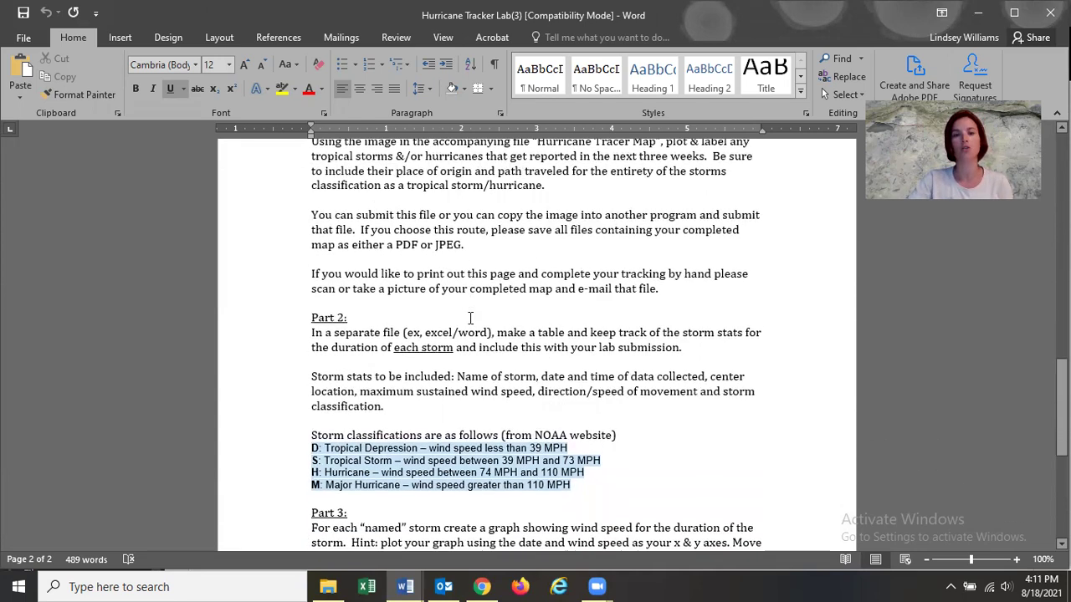
scroll(466, 314, down, 2)
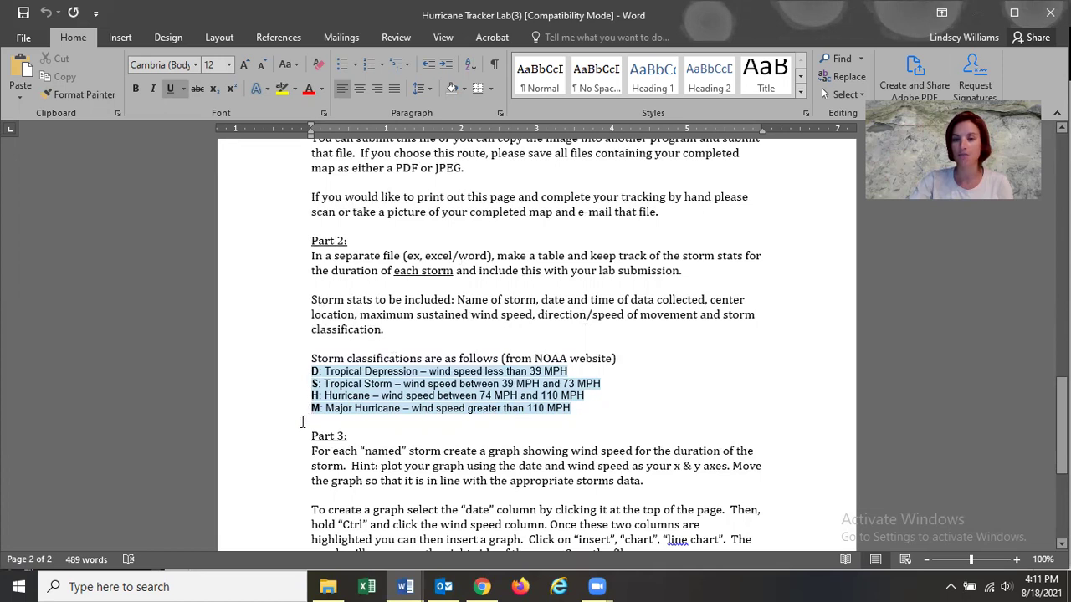
drag(312, 374, 573, 418)
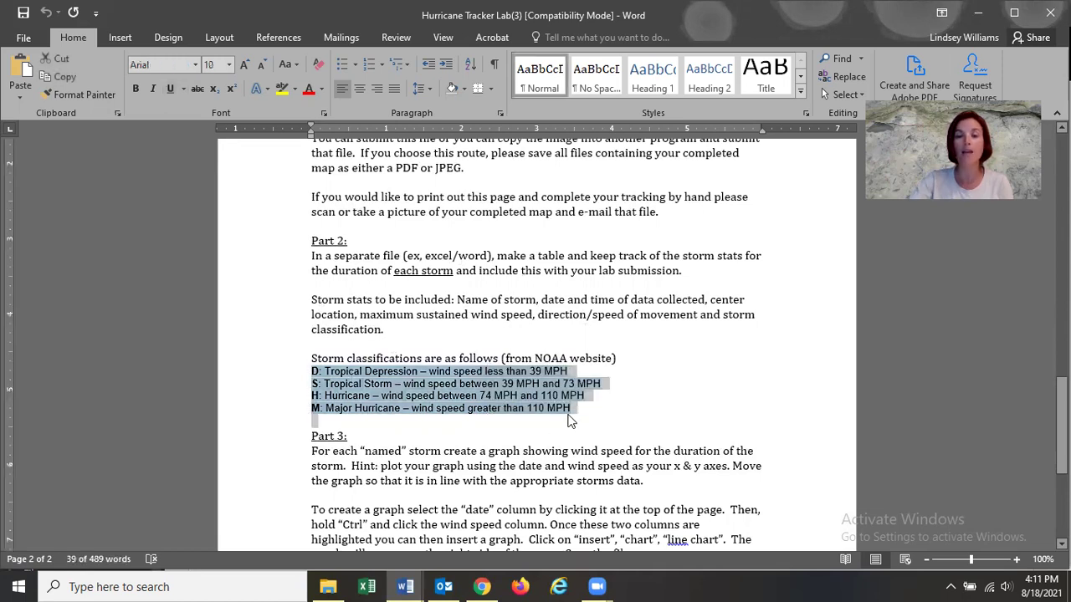
scroll(573, 418, down, 3)
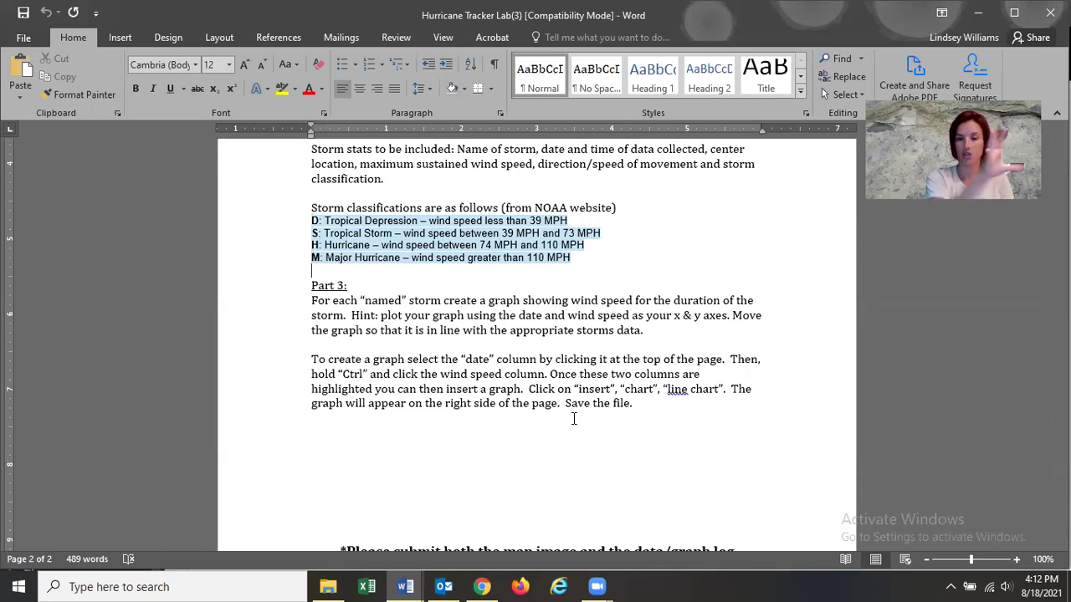
In Chrome, view the Hurricane Grace page, open the NOAA homepage, then close that tab
click(482, 586)
click(463, 15)
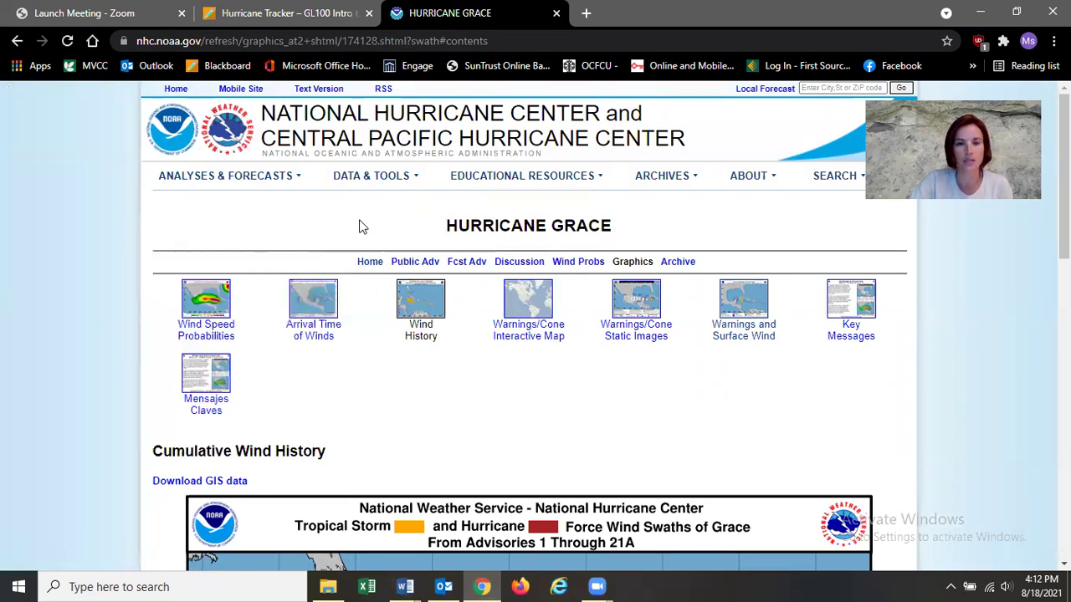
click(182, 132)
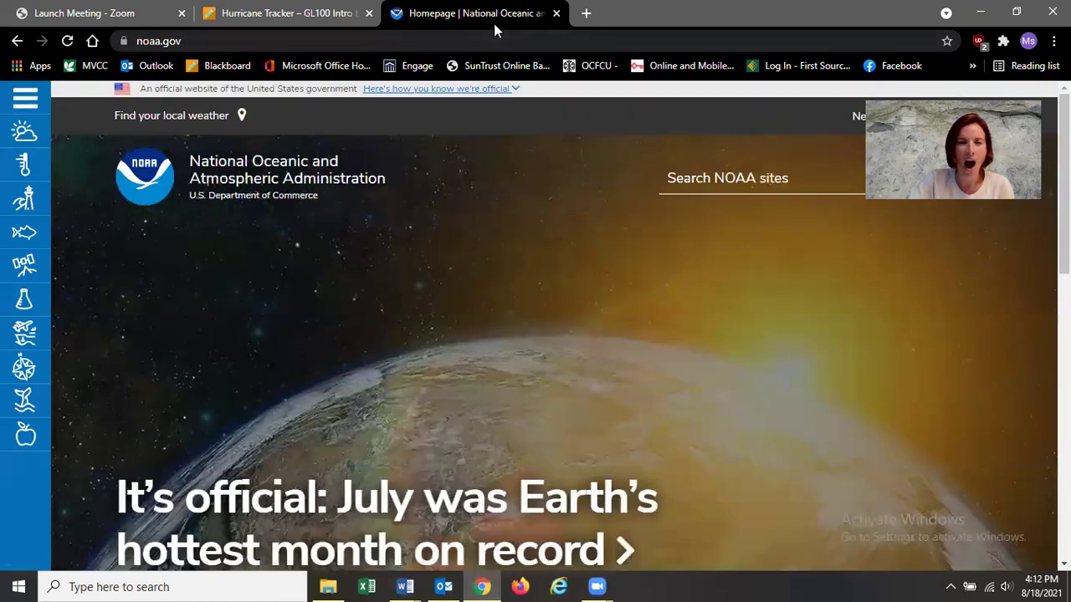
click(555, 13)
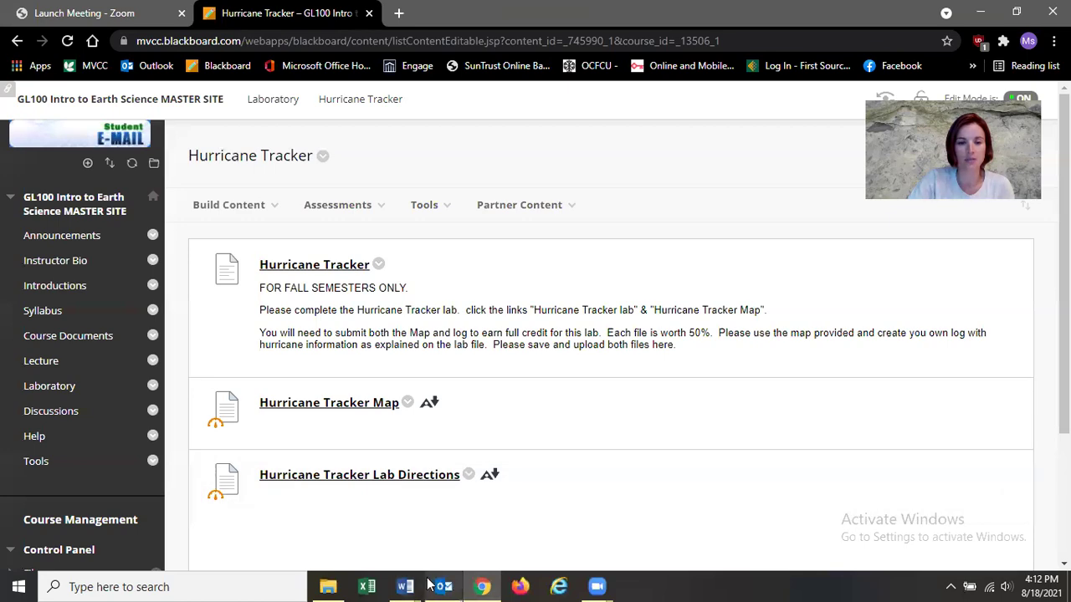
Return to the Hurricane Tracker Lab document and scroll back to its top
mouse_move(405, 586)
click(450, 545)
scroll(426, 351, up, 5)
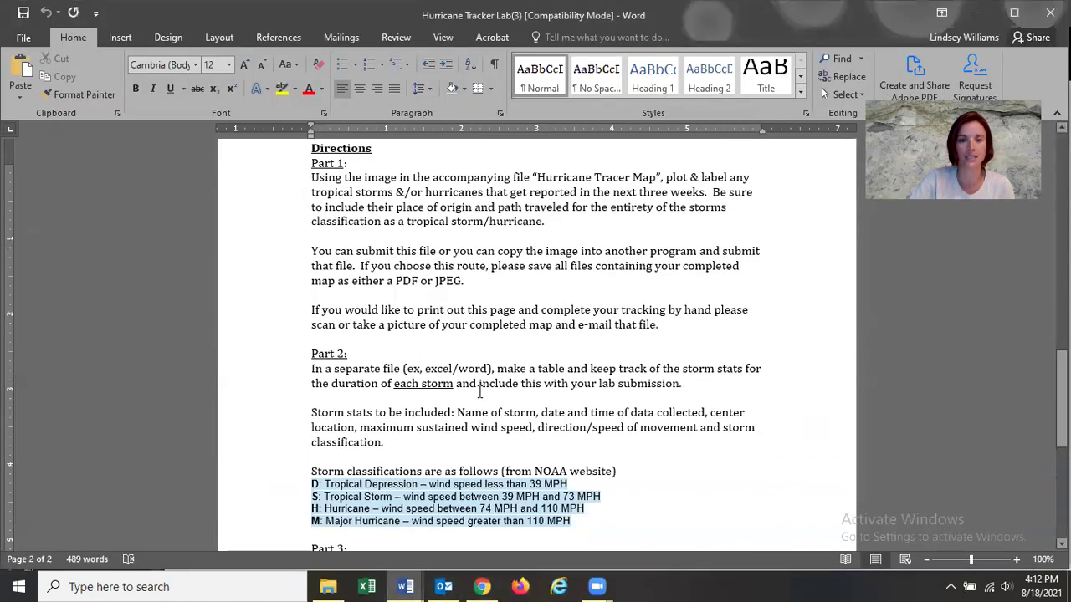
scroll(427, 351, up, 2)
scroll(427, 352, up, 10)
scroll(439, 343, up, 10)
scroll(452, 333, up, 1)
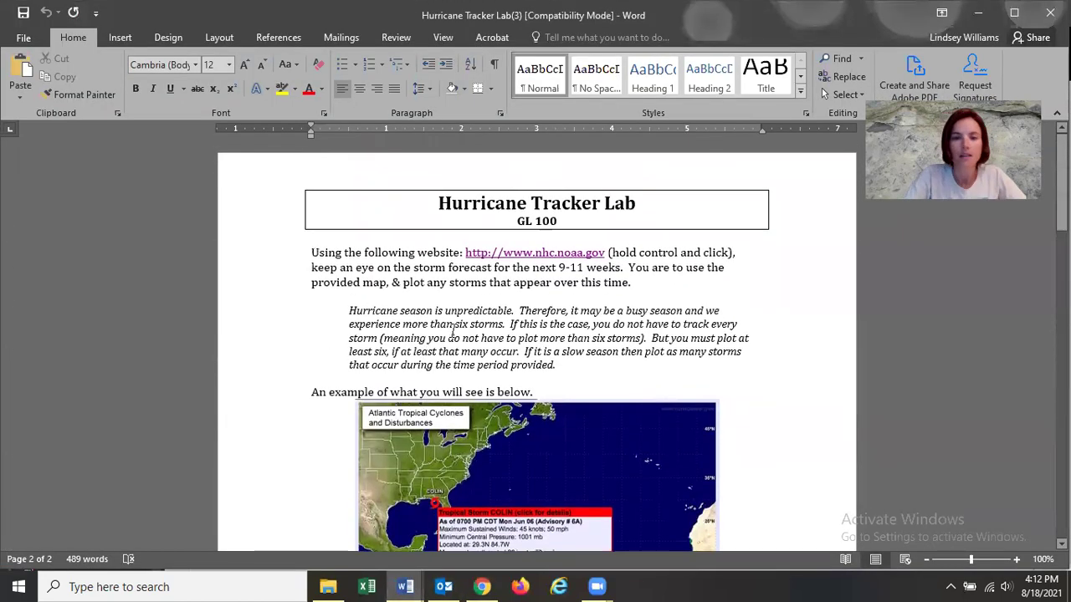
Follow the handout's nhc.noaa.gov link and scroll to the Atlantic map showing Fred, Henri and Grace
ctrl+click(522, 251)
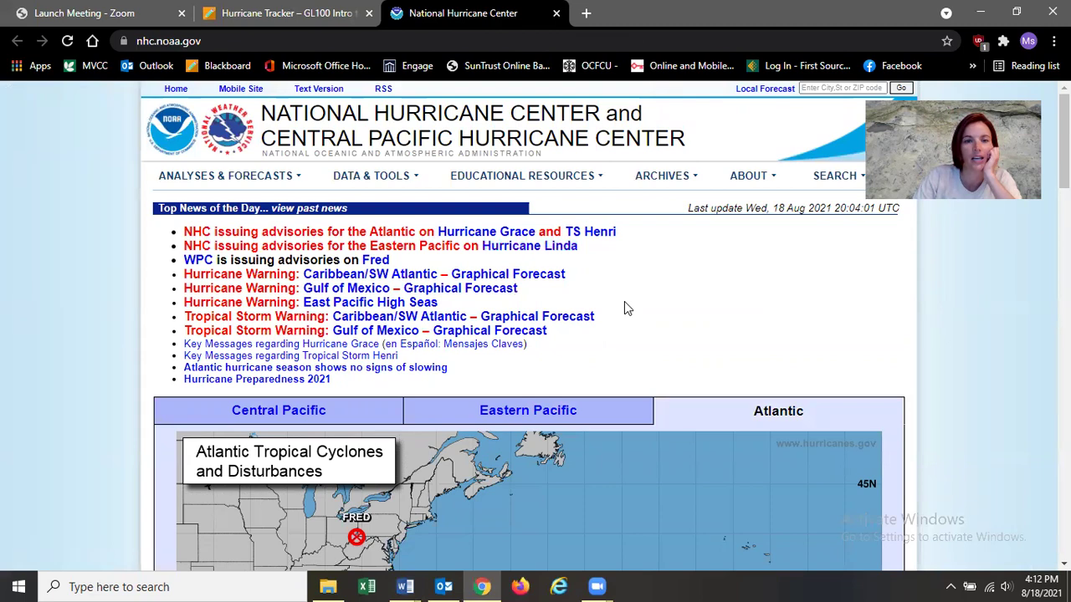
scroll(624, 305, down, 3)
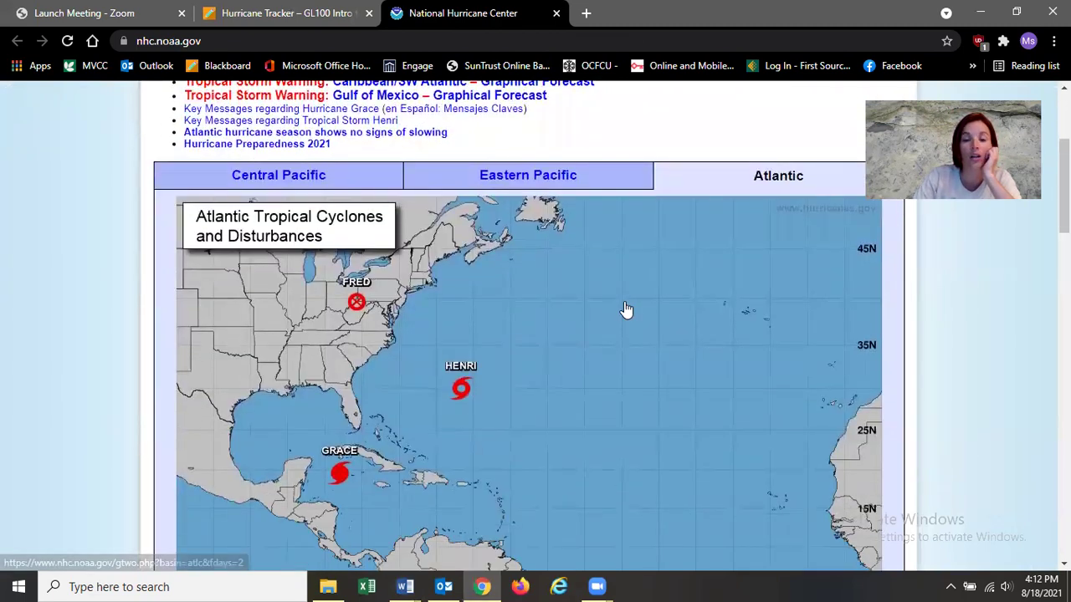
scroll(626, 309, down, 1)
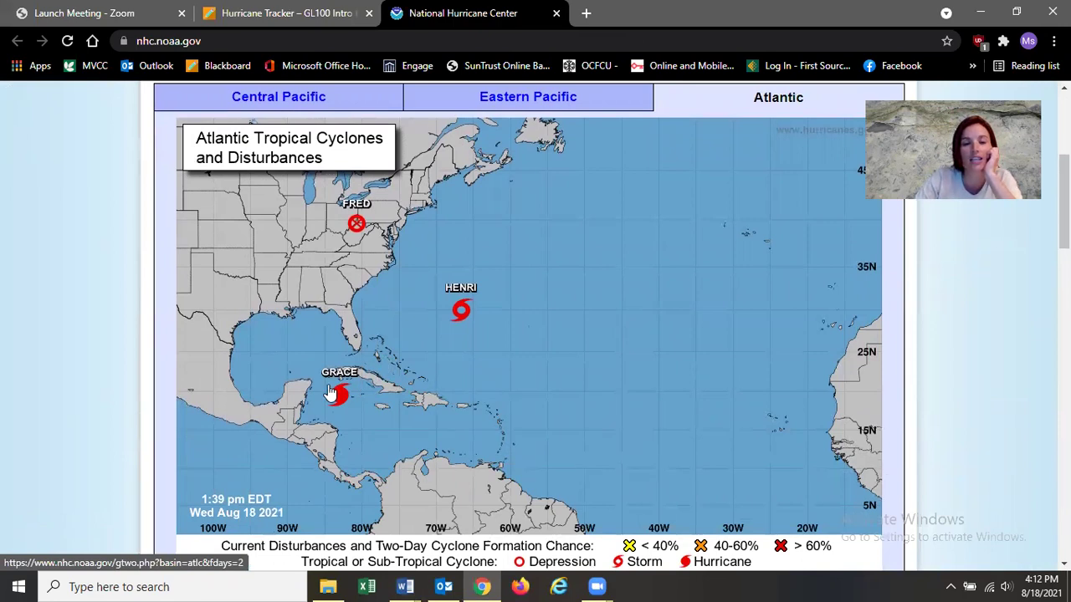
mouse_move(405, 586)
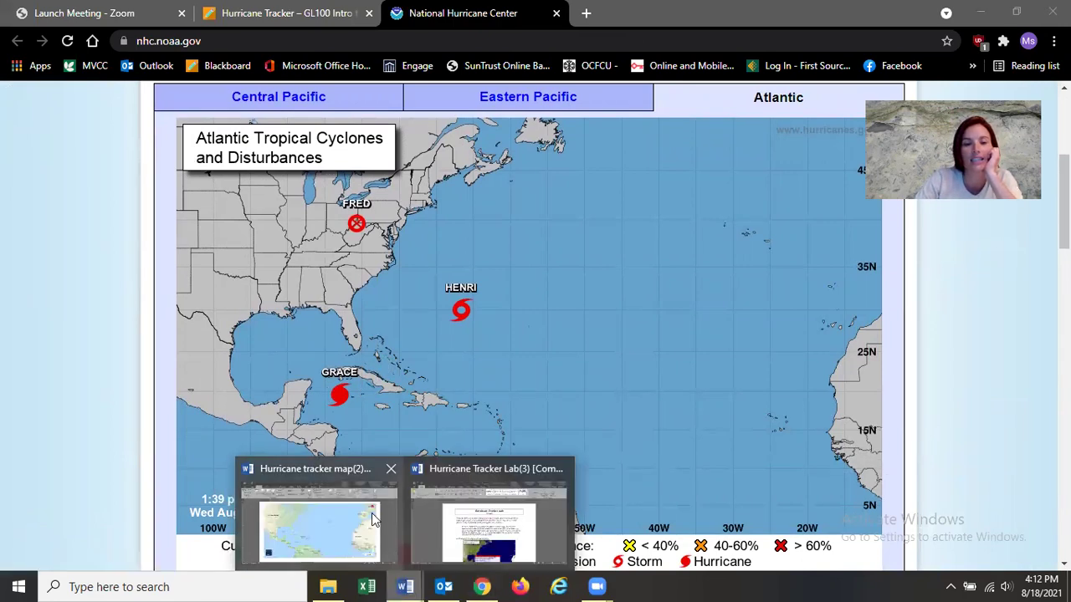
In the map document, draw a small star from Insert Shapes over the ocean east of Florida
click(372, 512)
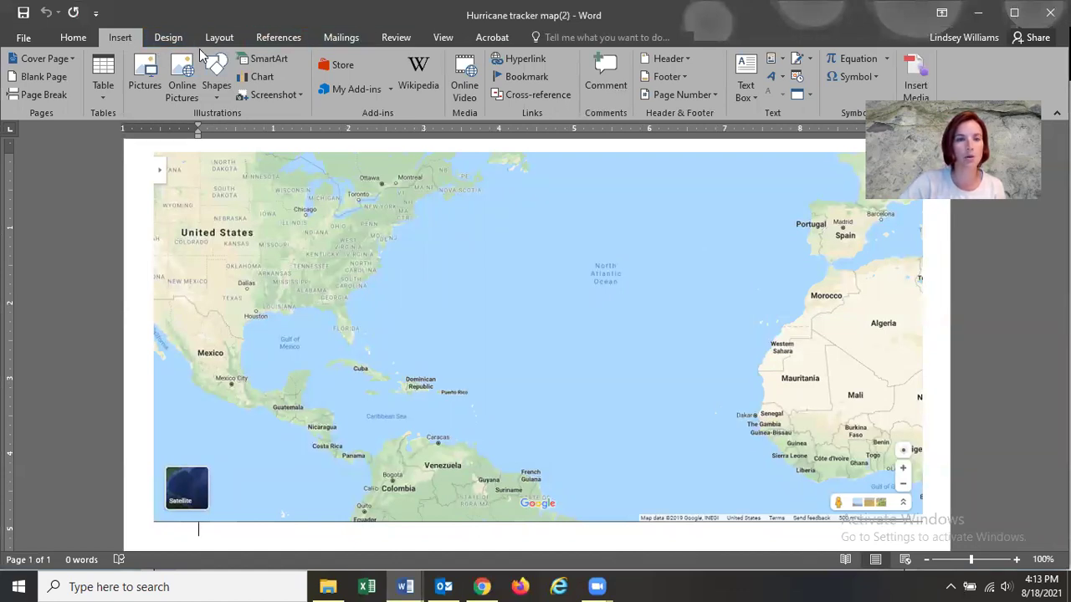
click(217, 92)
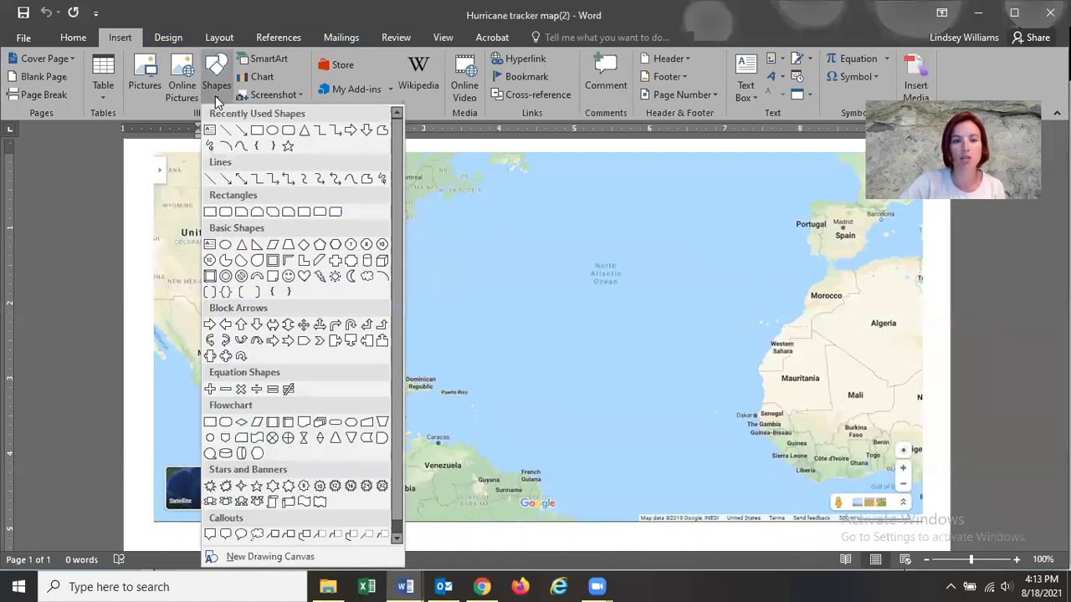
click(335, 275)
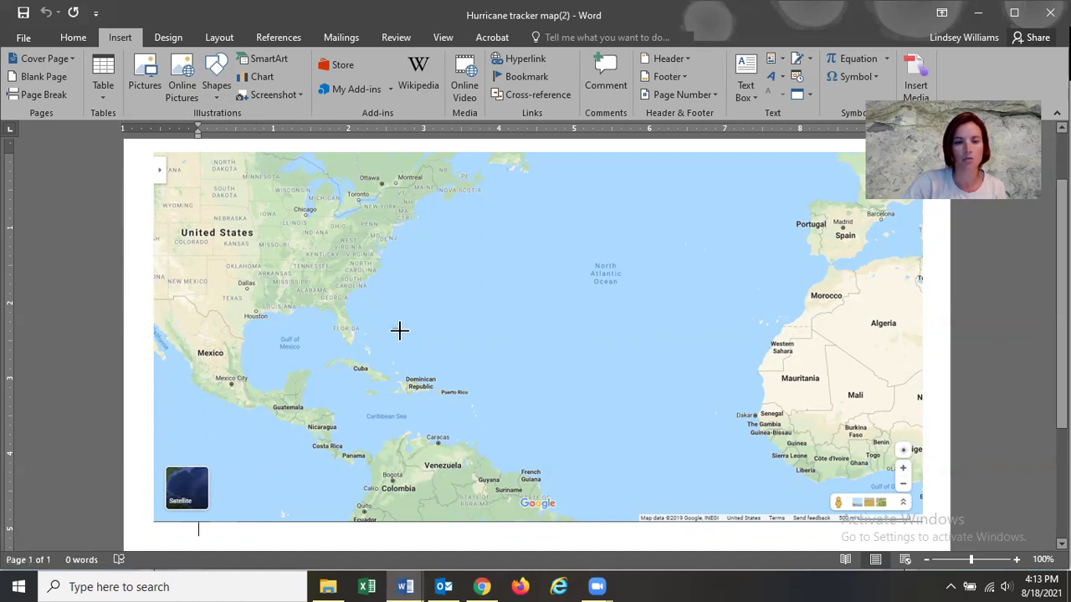
drag(399, 331, 407, 342)
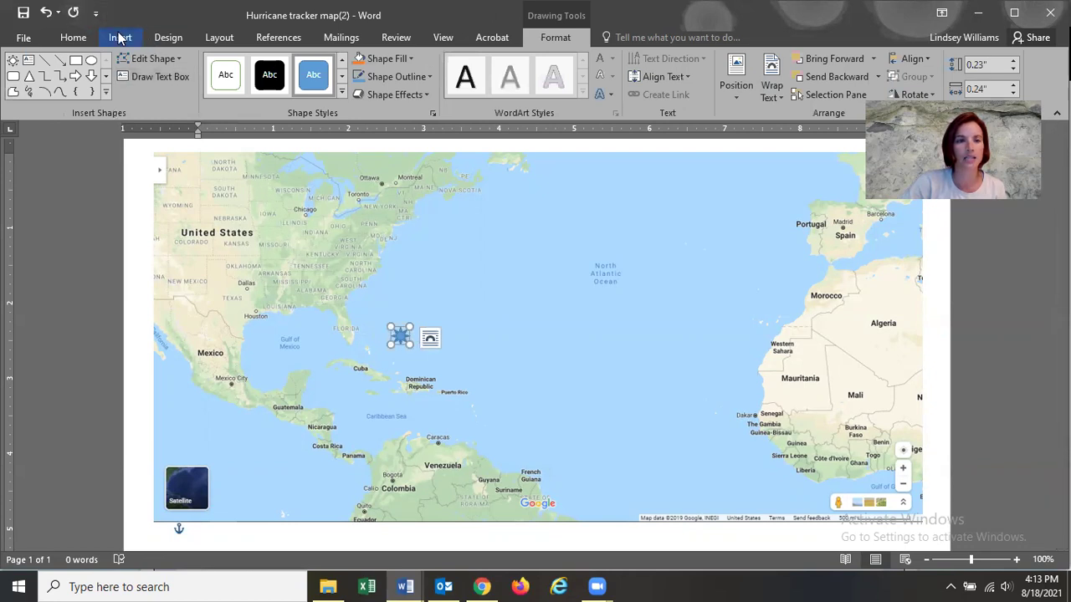
Draw a curved track line north from the star and set its outline weight to 4½ pt
click(61, 91)
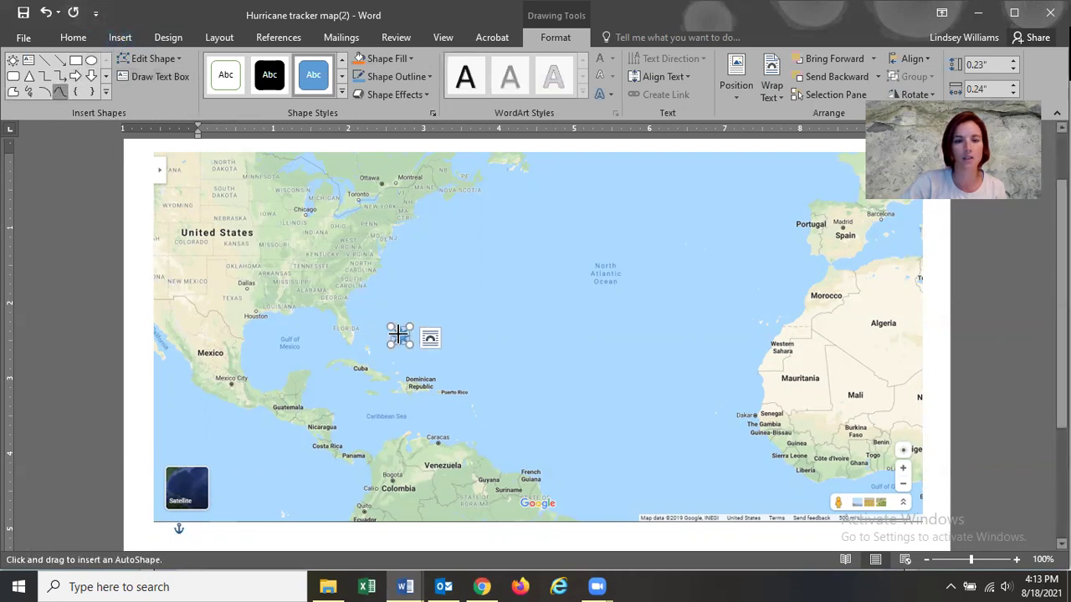
key(Escape)
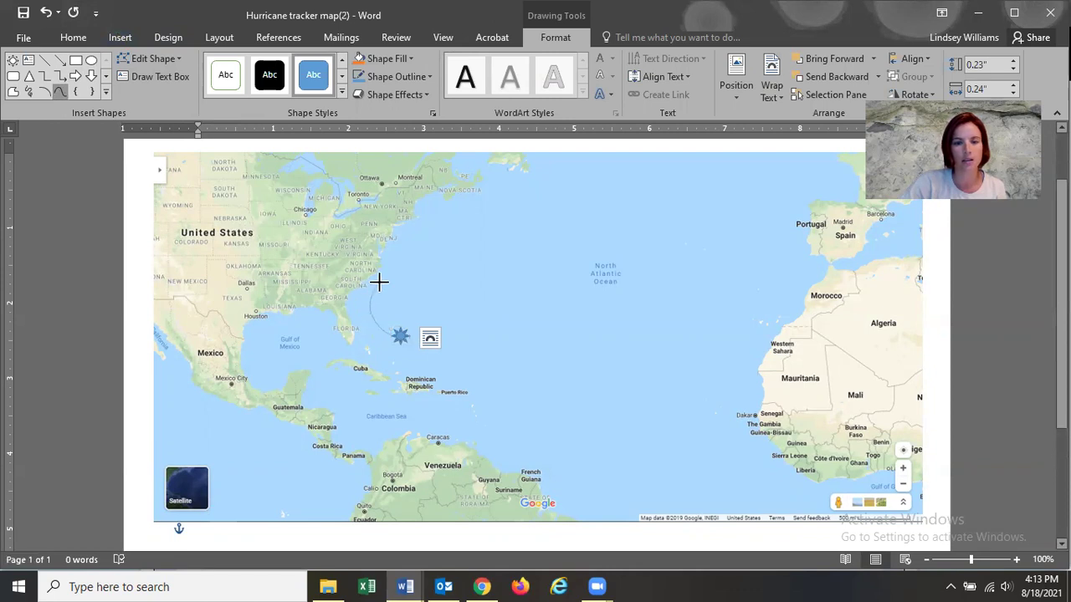
double_click(412, 250)
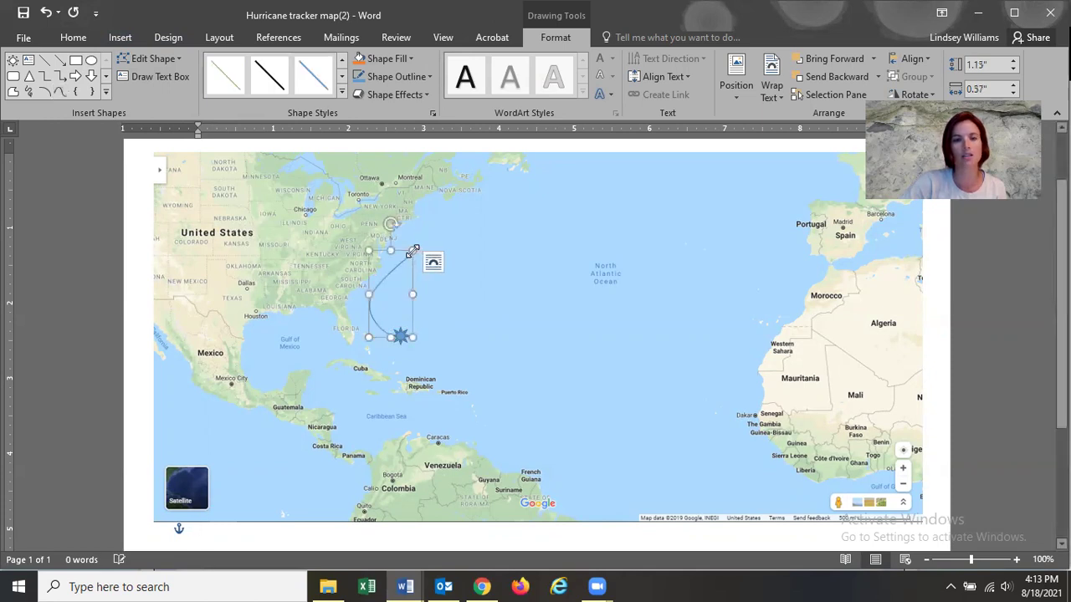
click(427, 77)
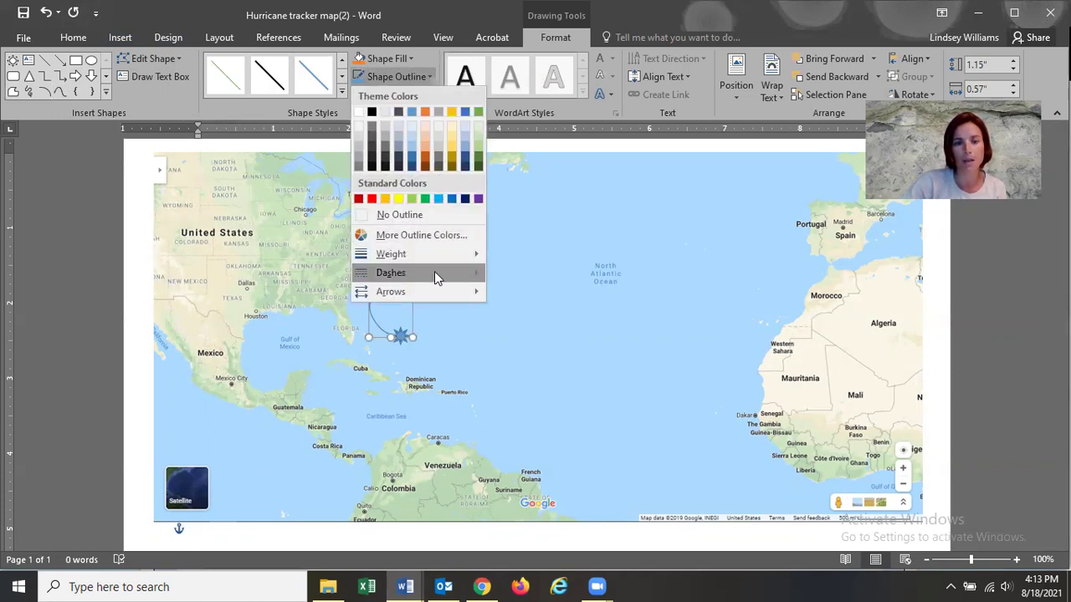
mouse_move(390, 254)
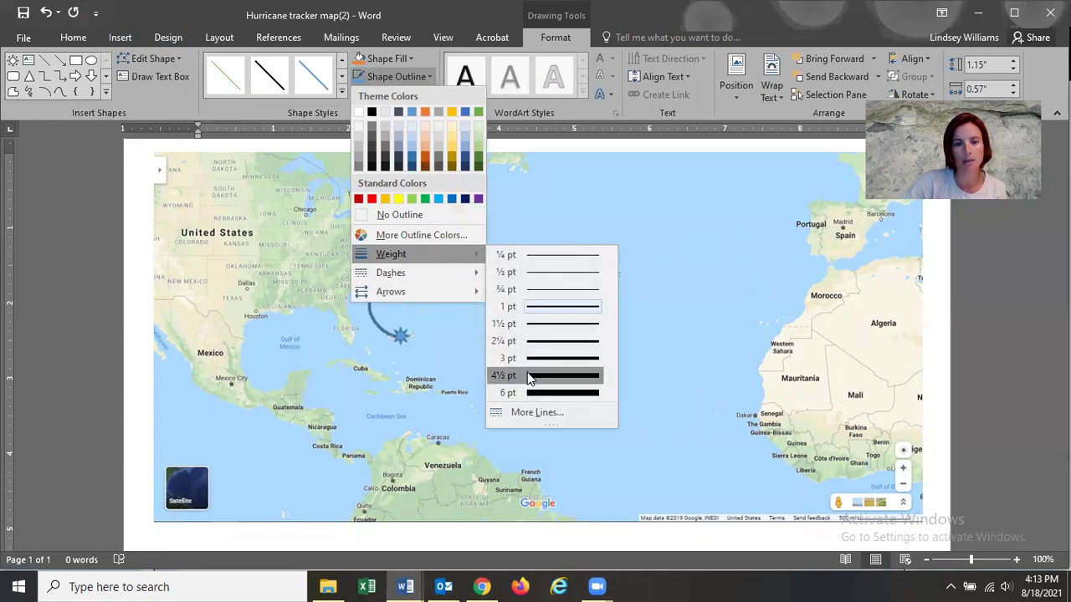
click(529, 378)
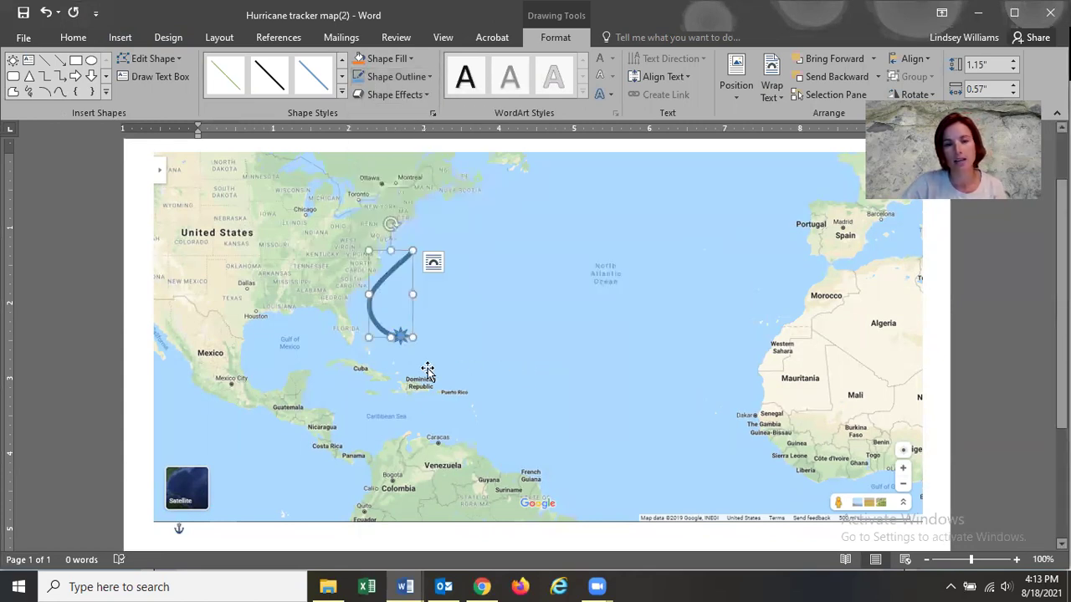
Select the star at the track's end and enlarge it slightly
click(409, 339)
double_click(405, 338)
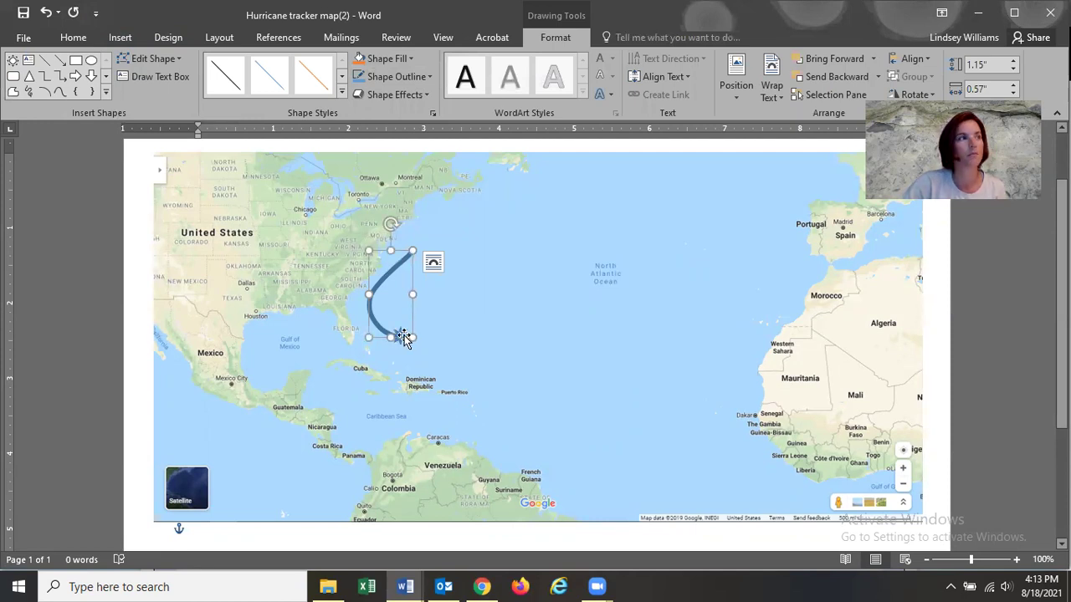
click(404, 342)
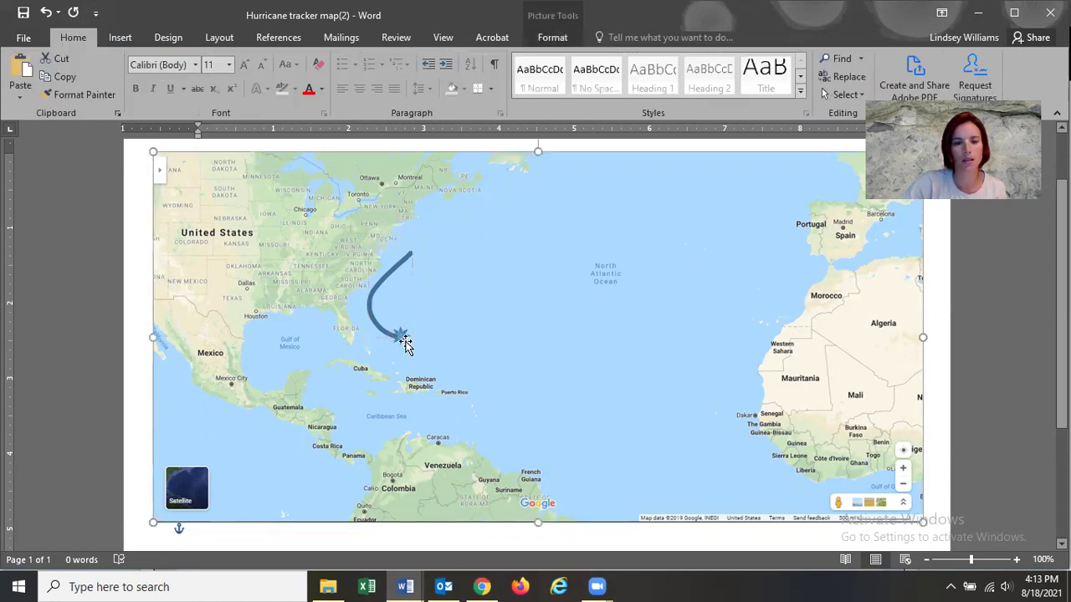
click(404, 342)
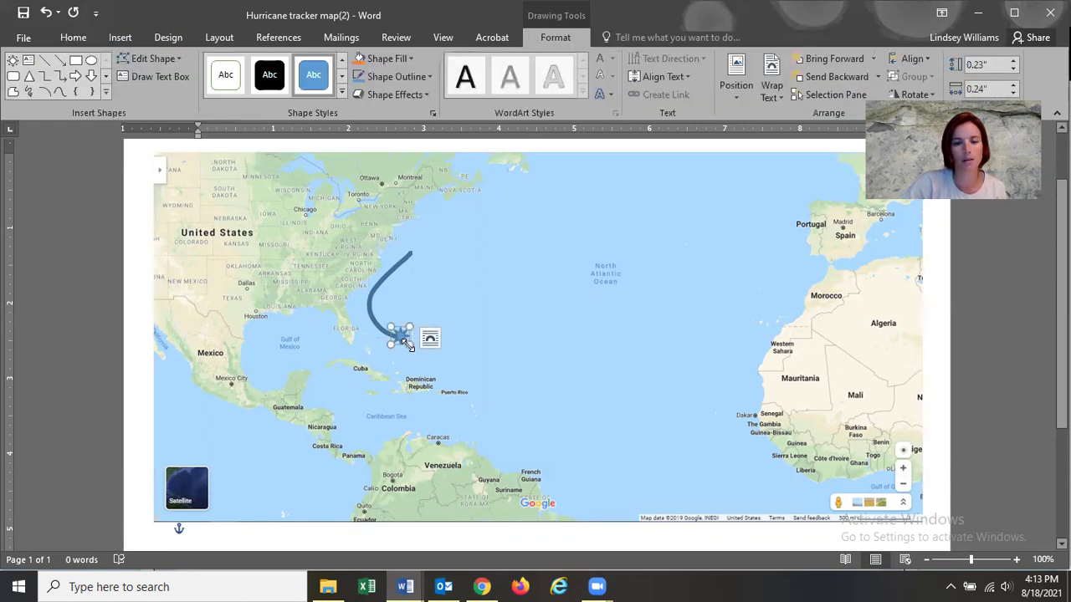
drag(409, 346, 414, 349)
click(476, 361)
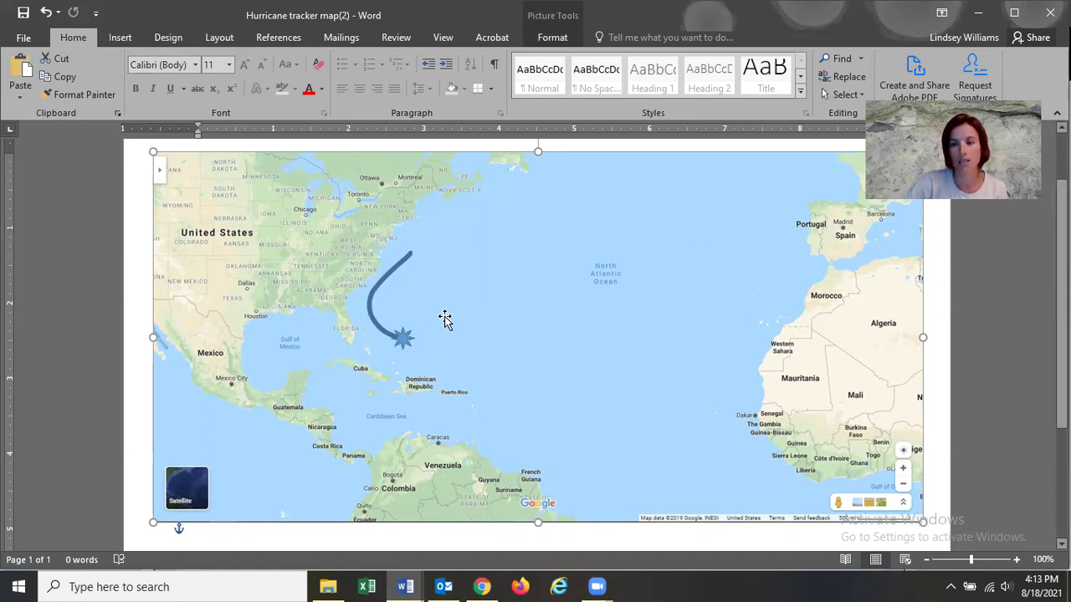
Back in Chrome, open Tropical Storm HENRI's details page from the Atlantic cyclones map
click(483, 586)
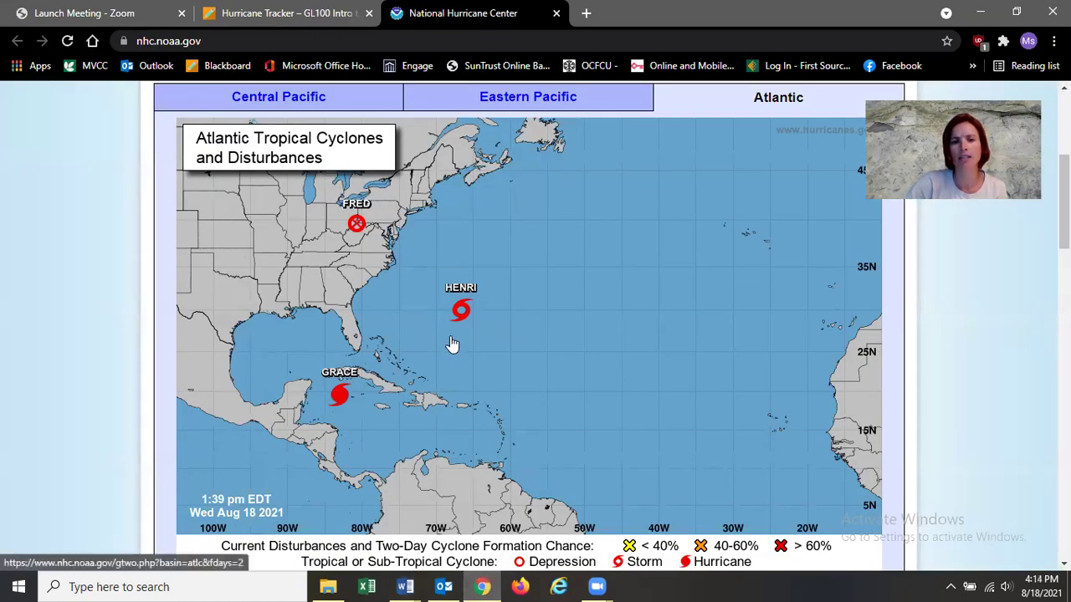
mouse_move(461, 311)
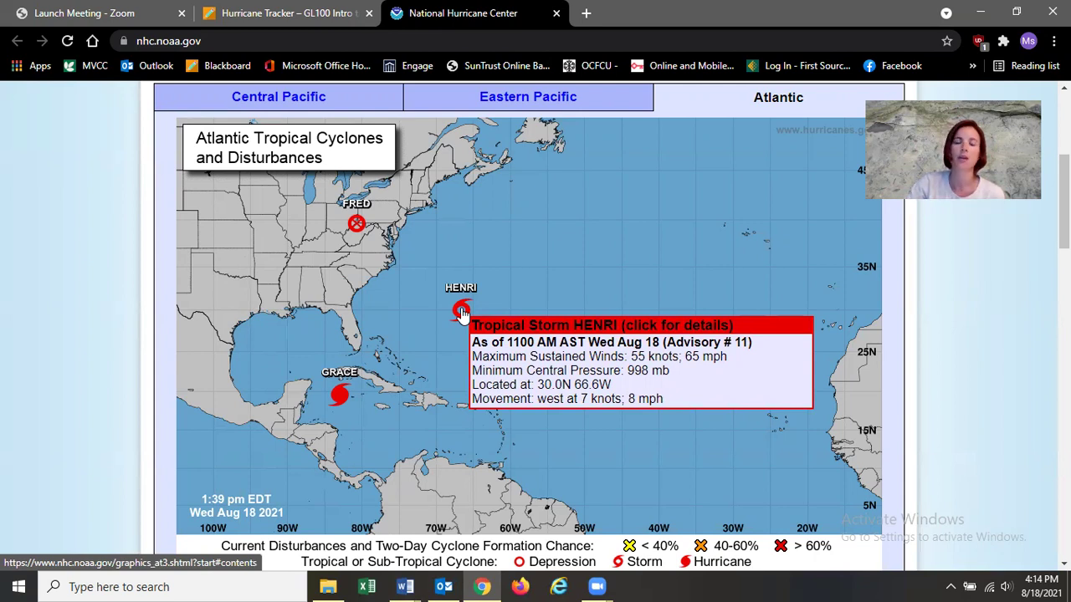
click(462, 313)
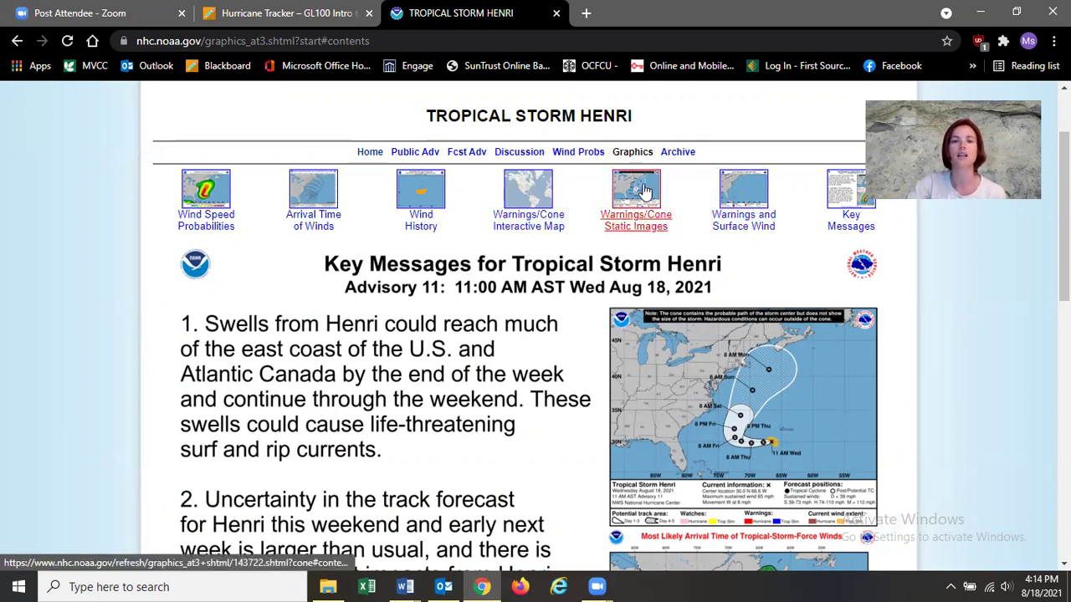
Open Henri's Warnings/Cone Interactive Map and scroll through the Advisory 11 forecast cone
click(522, 203)
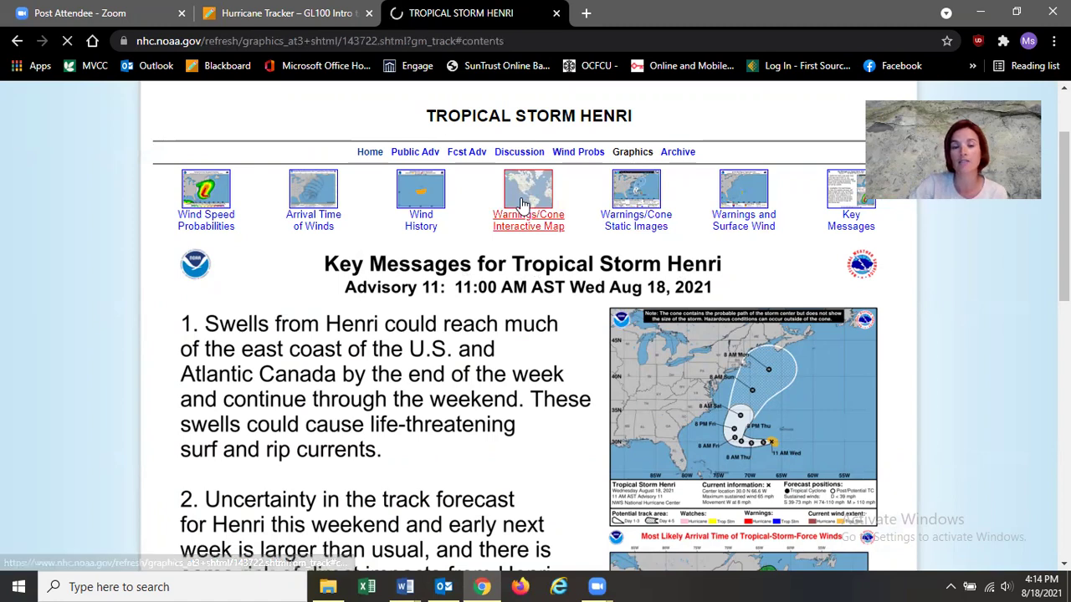
scroll(644, 299, down, 2)
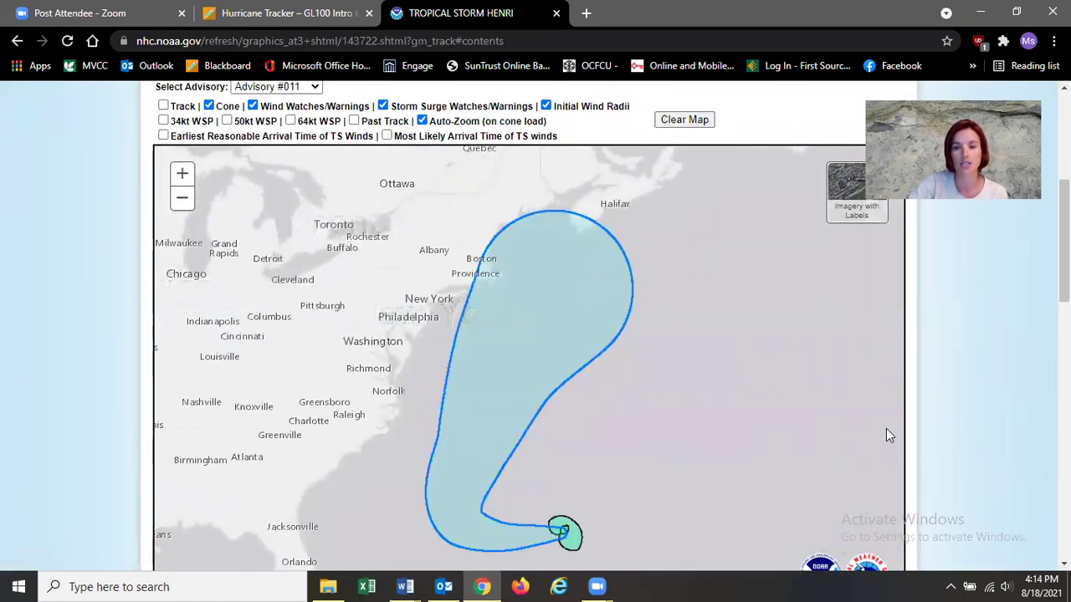
scroll(796, 359, down, 2)
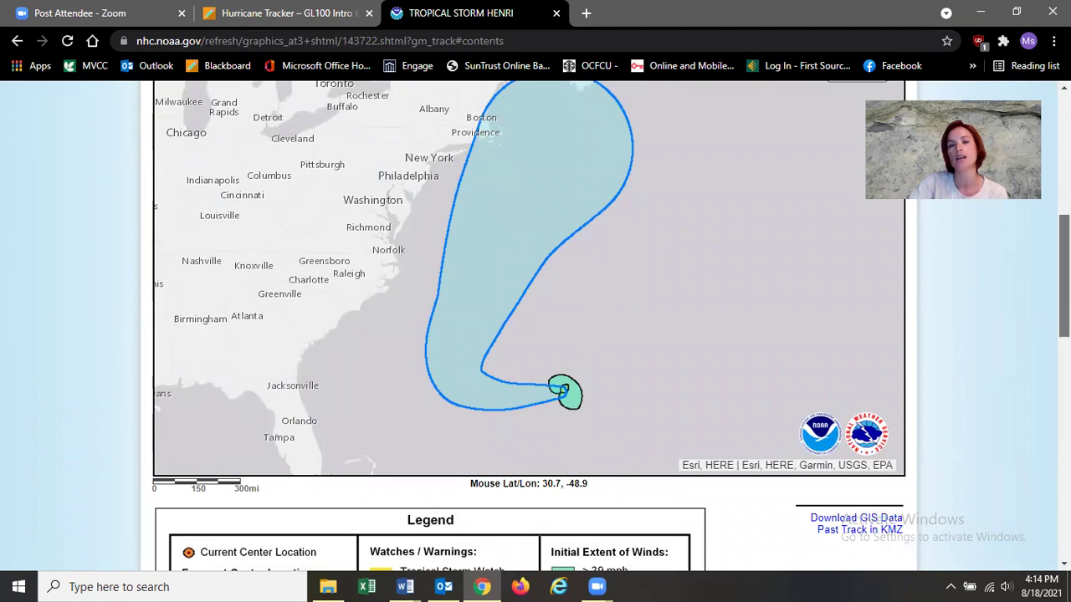
scroll(1063, 276, up, 2)
scroll(527, 326, up, 2)
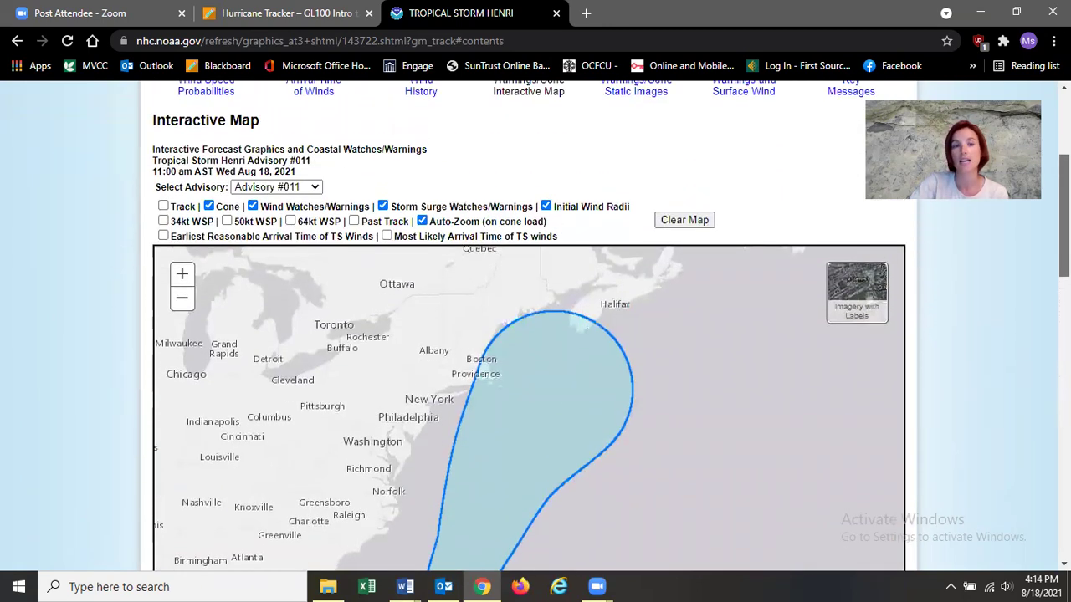
scroll(527, 327, up, 2)
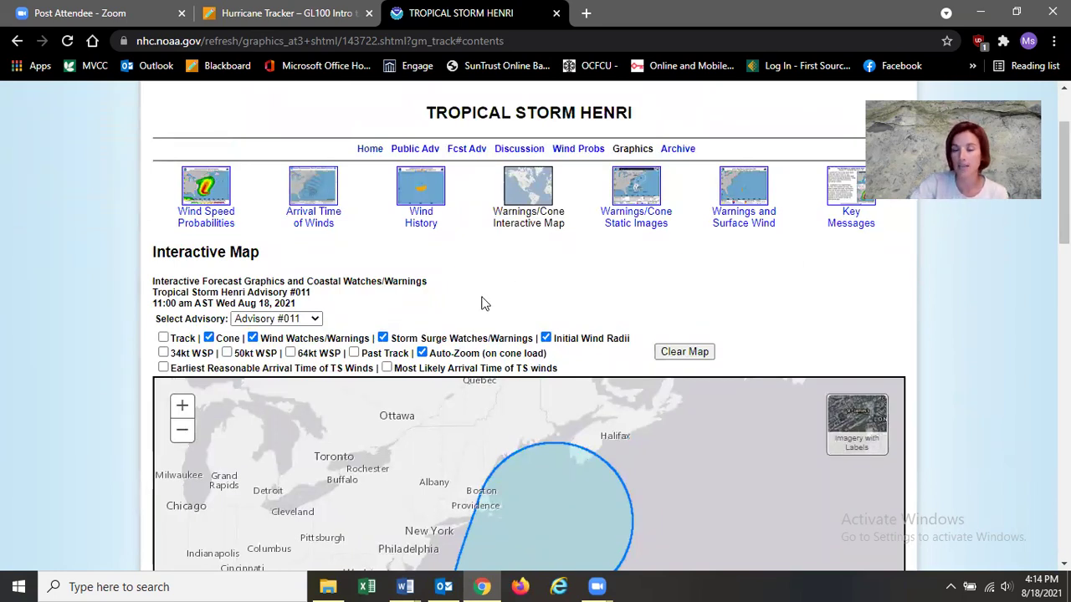
scroll(482, 303, up, 2)
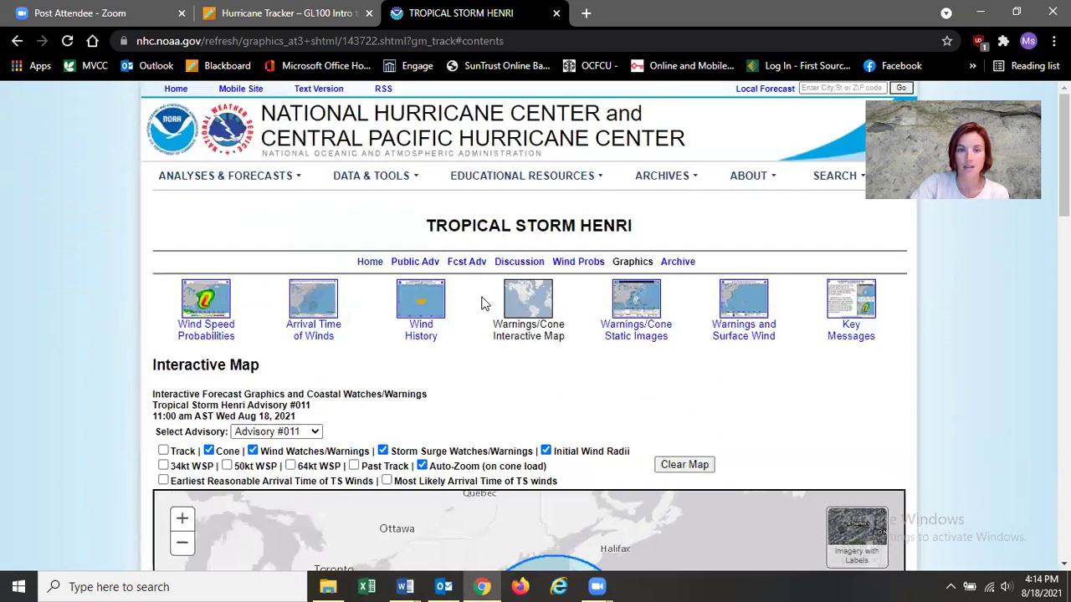